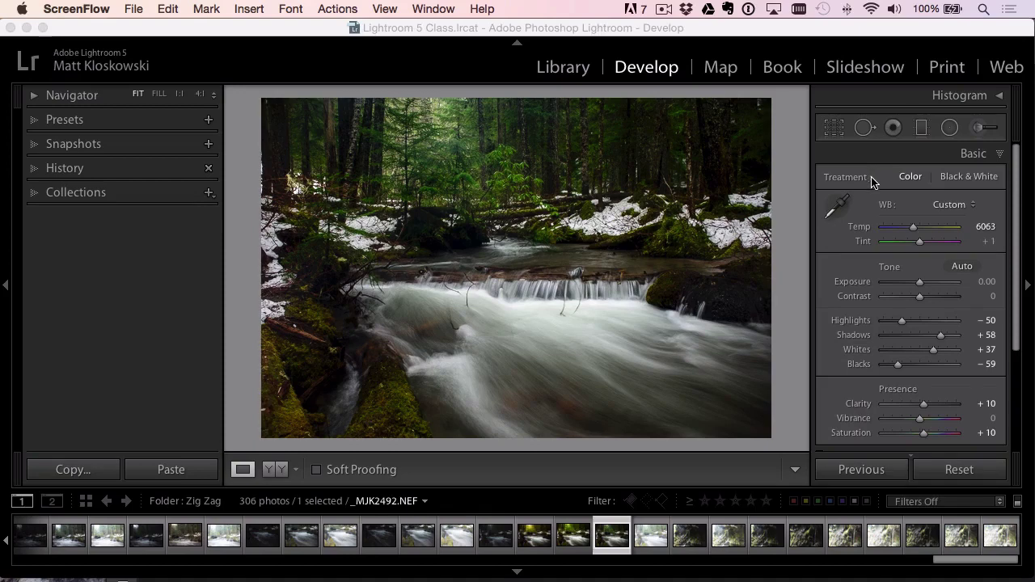
Open the Adjustment Brush panel for the forest stream photo, close it, then reopen it
left_click(979, 128)
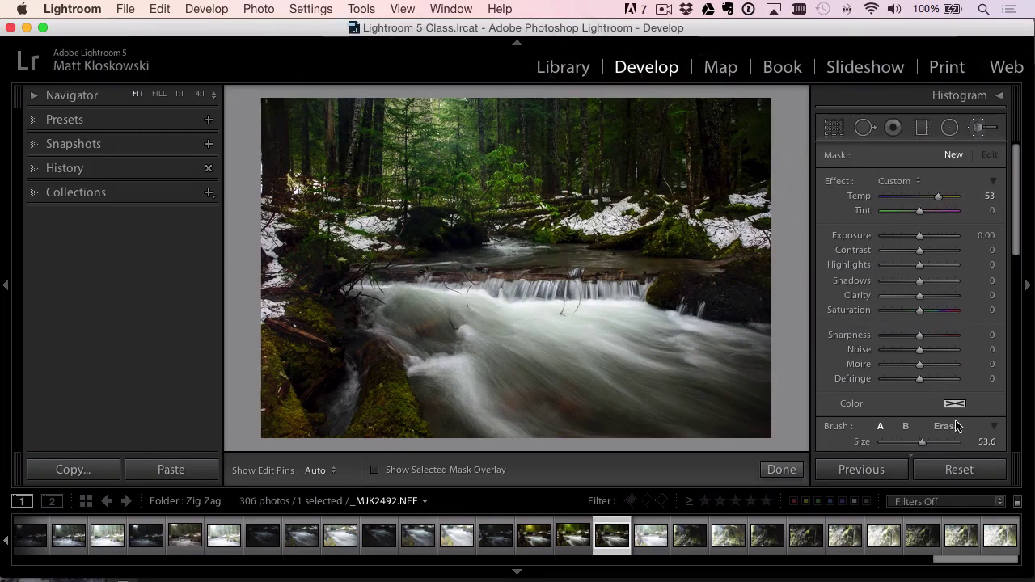
scroll(1017, 258, "down", 1)
scroll(1003, 323, "down", 3)
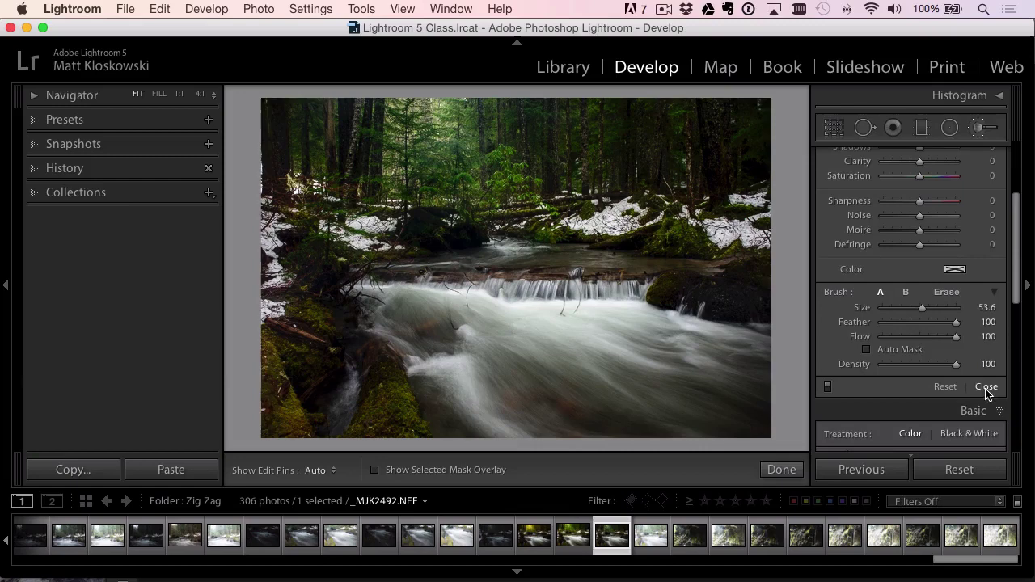
left_click(986, 389)
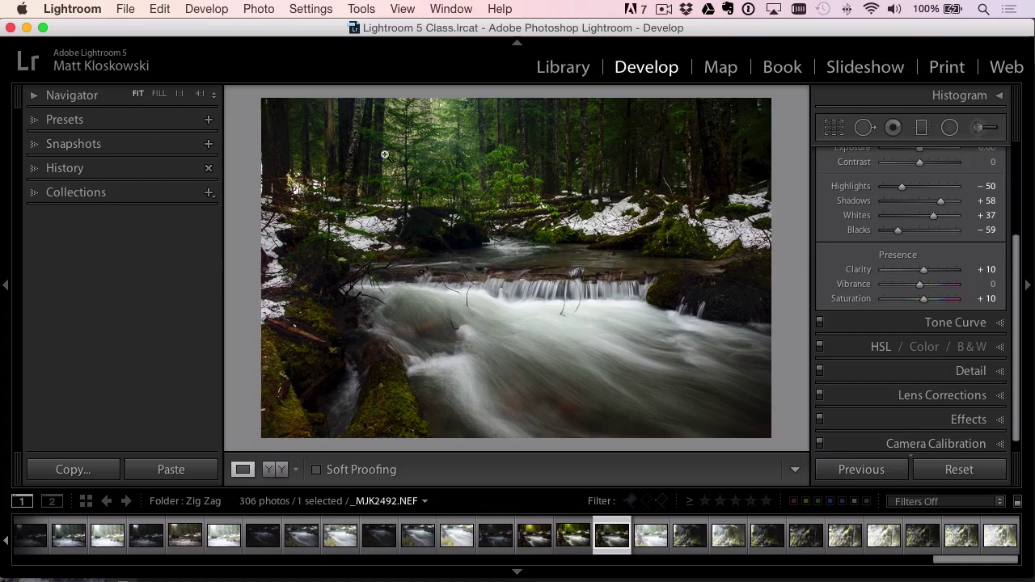
left_click(978, 128)
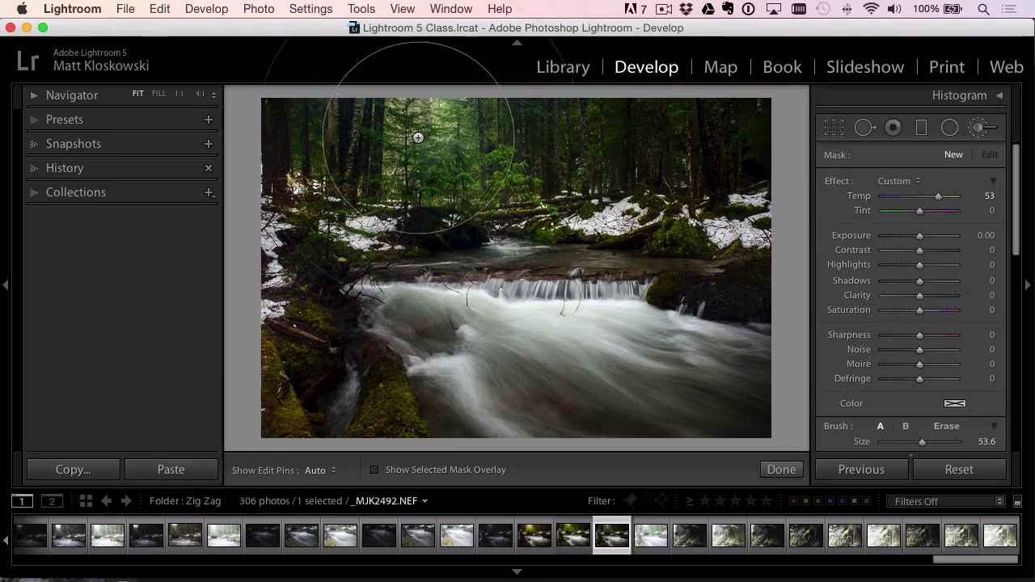
Set the brush to size 60 and feather 88, and paint a brightening stroke over the upper forest
left_click_drag(925, 447, 928, 444)
scroll(1017, 253, "down", 4)
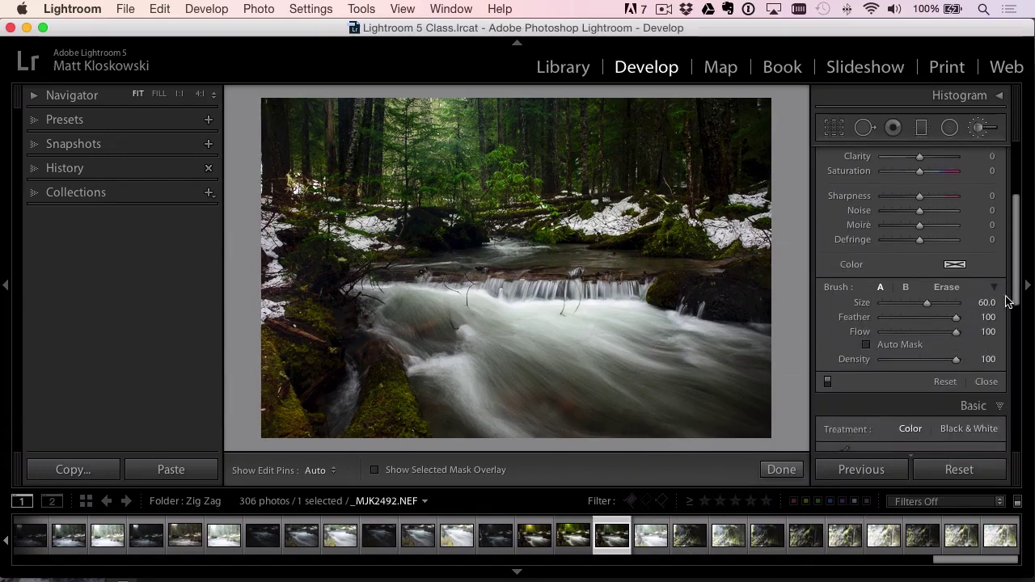
left_click_drag(957, 321, 945, 324)
left_click_drag(430, 141, 453, 162)
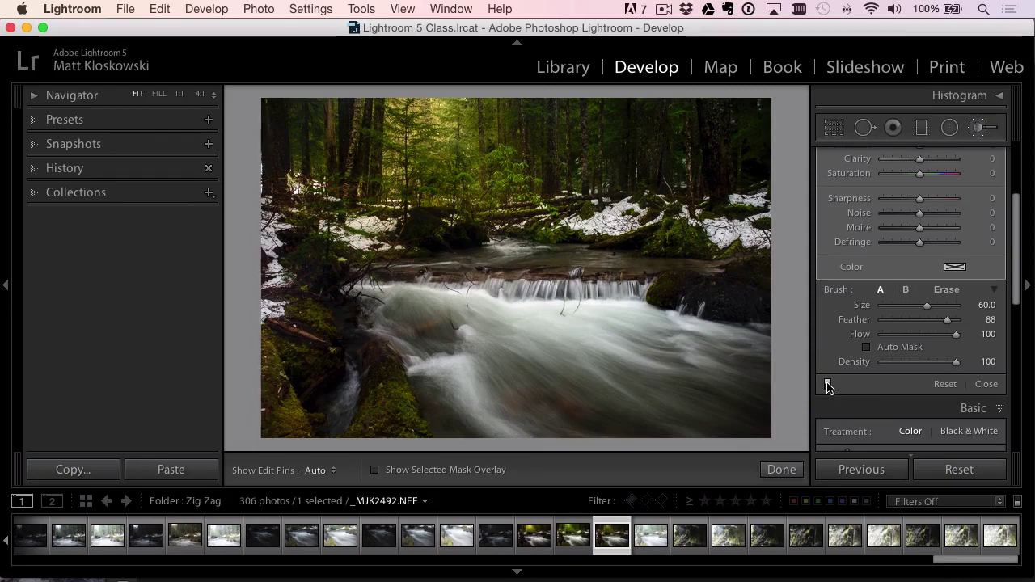
Toggle the brushed adjustment off and back on to compare before and after
left_click(828, 385)
left_click(828, 385)
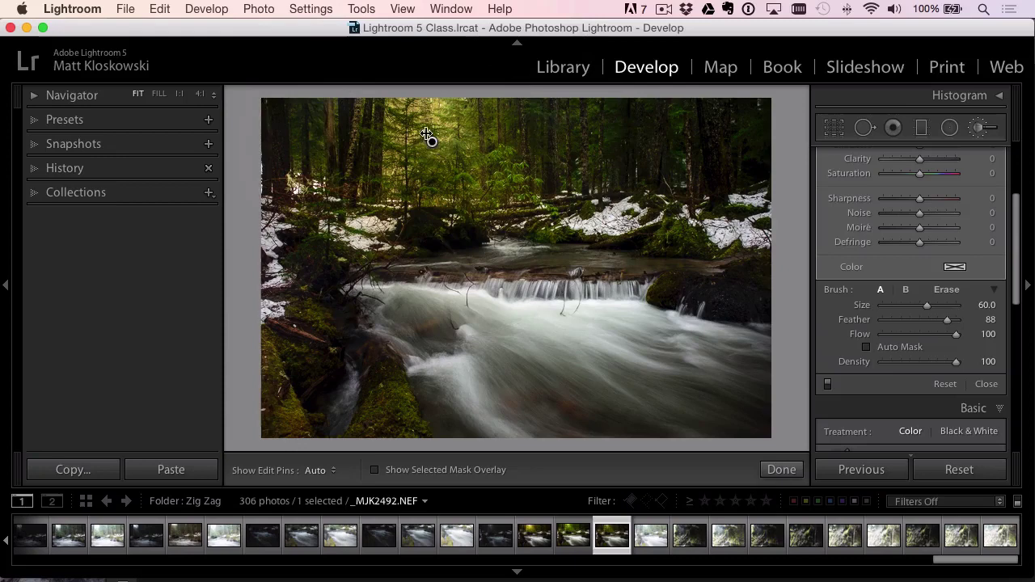
left_click(827, 385)
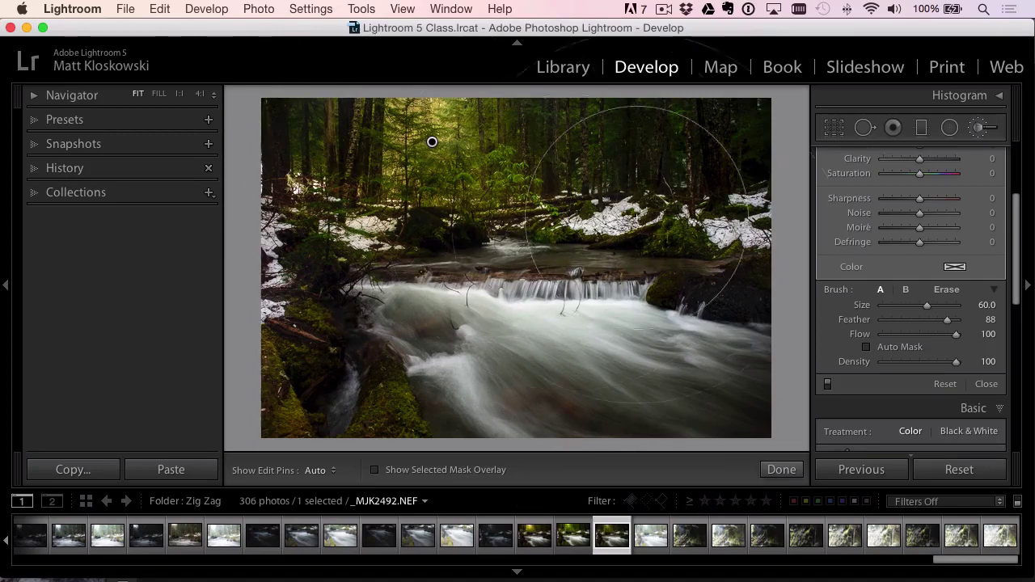
Give the brushed upper-forest mask Exposure 0.46 and Temp 59
scroll(1017, 237, "up", 5)
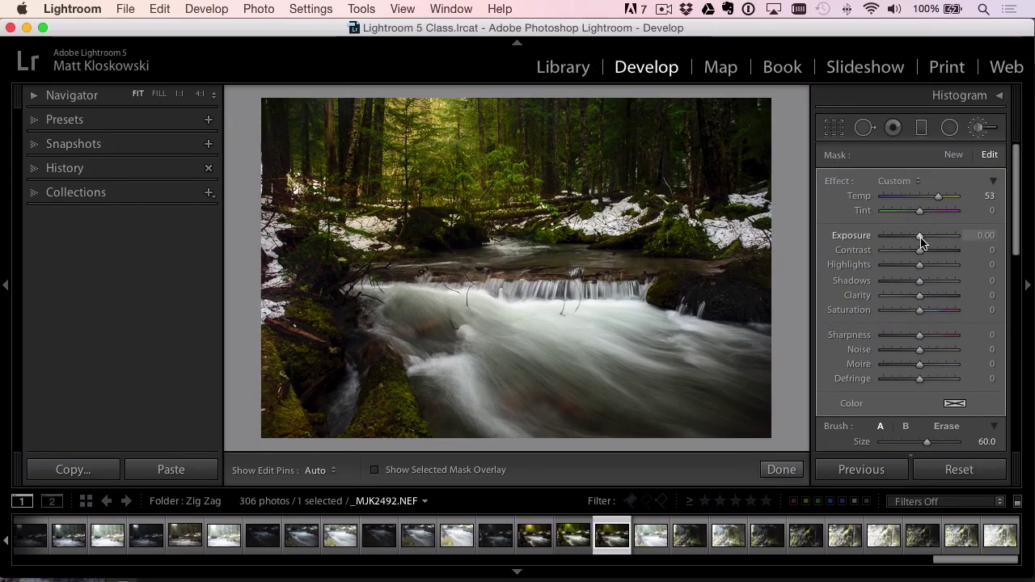
mouse_move(921, 237)
left_mouse_down()
mouse_move(948, 239)
mouse_move(924, 237)
left_mouse_up()
left_click_drag(938, 198, 942, 204)
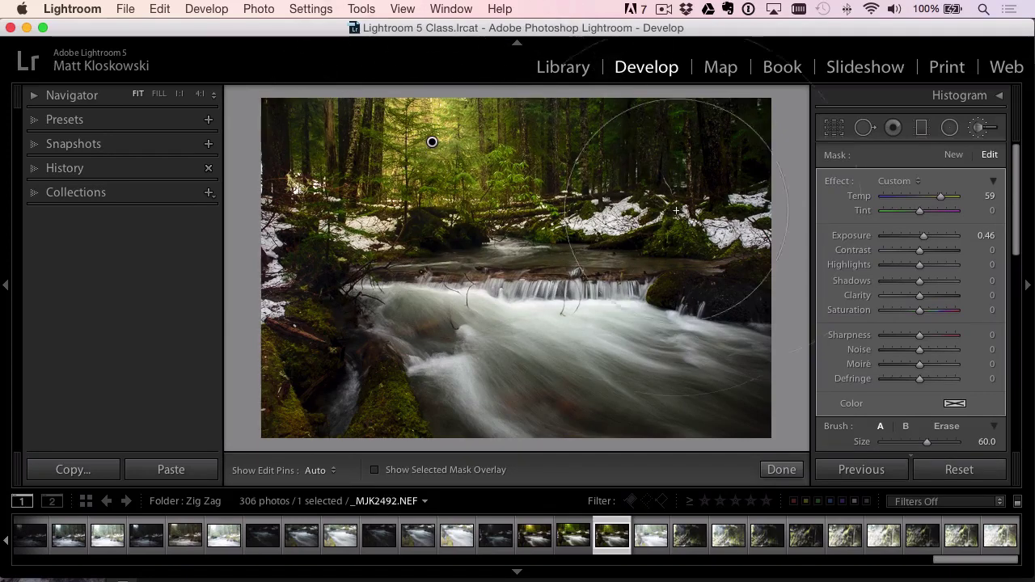
scroll(1015, 263, "down", 3)
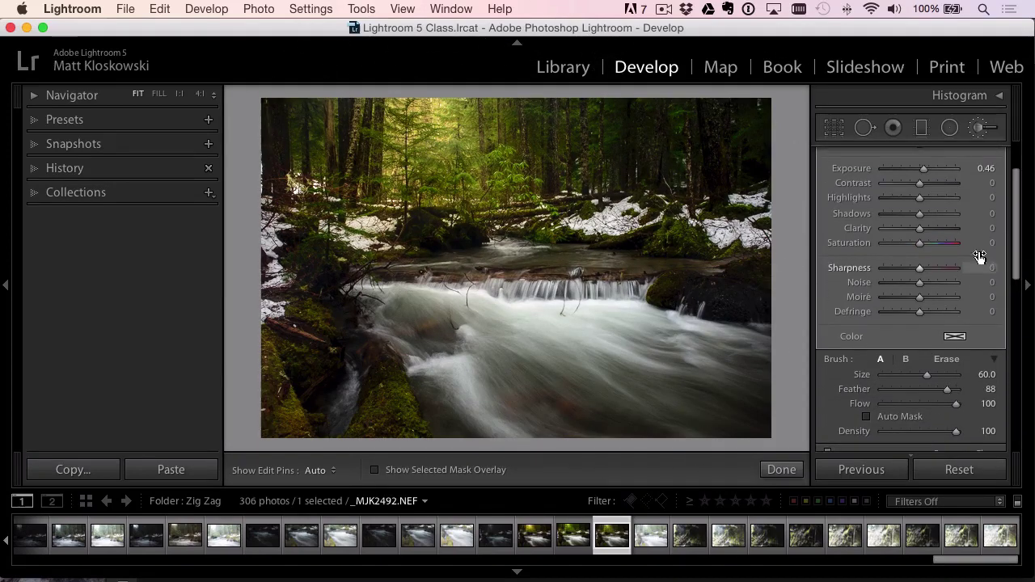
scroll(1019, 271, "down", 5)
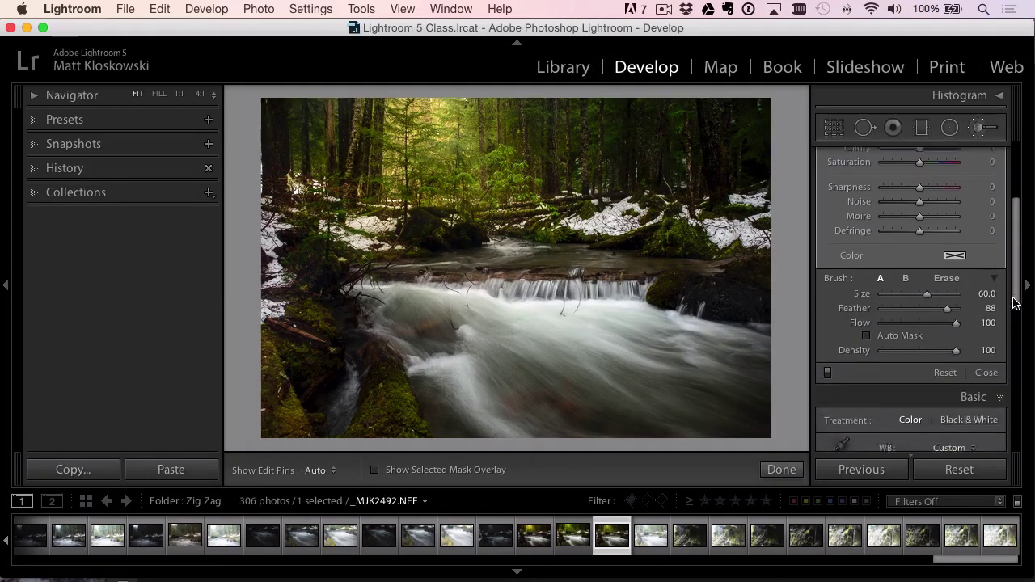
scroll(1017, 243, "up", 8)
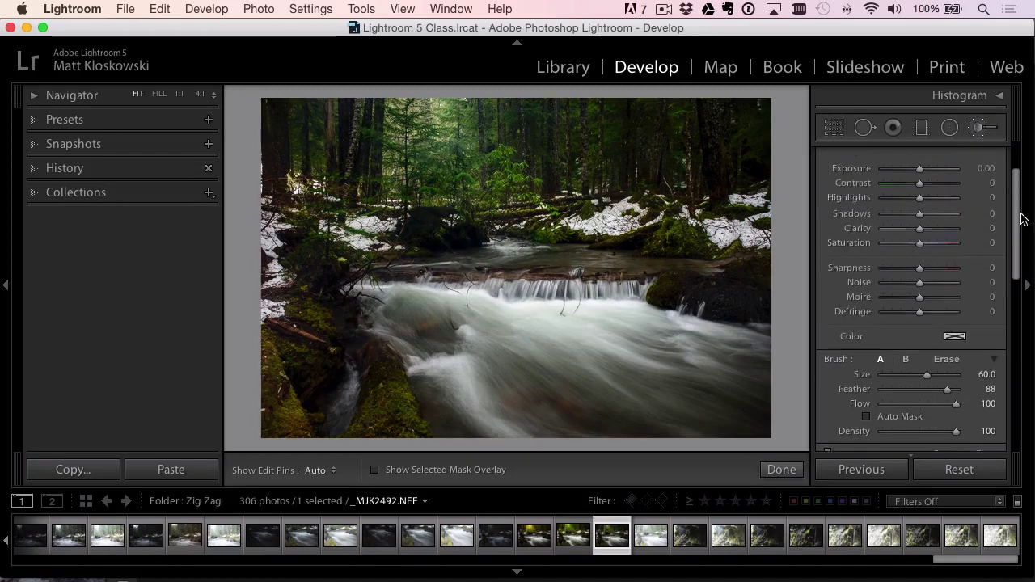
Draw a Radial Filter ellipse over the upper-left trees with Temp 66 and Exposure 0.84
left_click(951, 129)
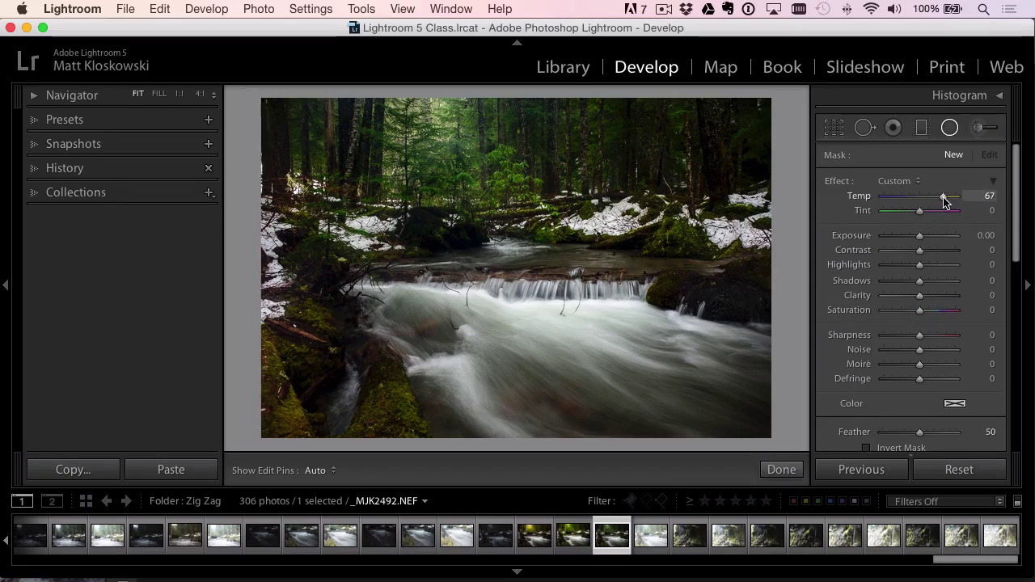
left_click_drag(942, 200, 944, 200)
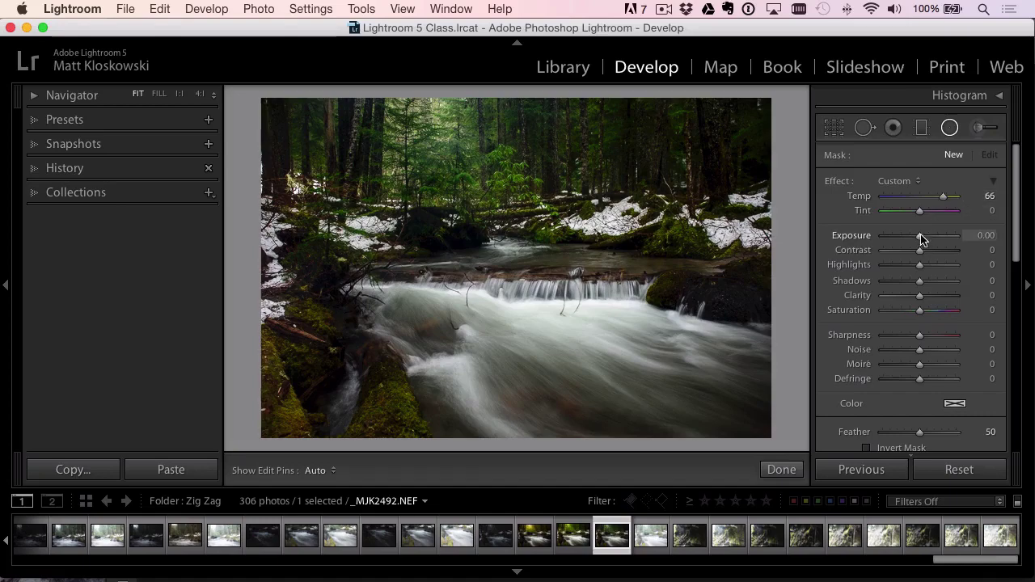
left_click_drag(923, 238, 927, 236)
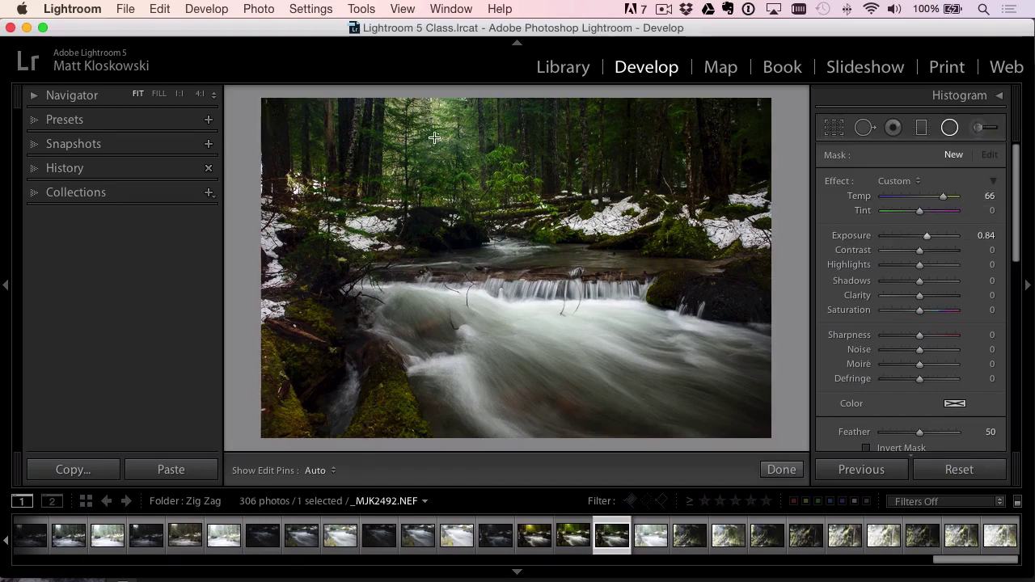
left_click_drag(427, 127, 539, 246)
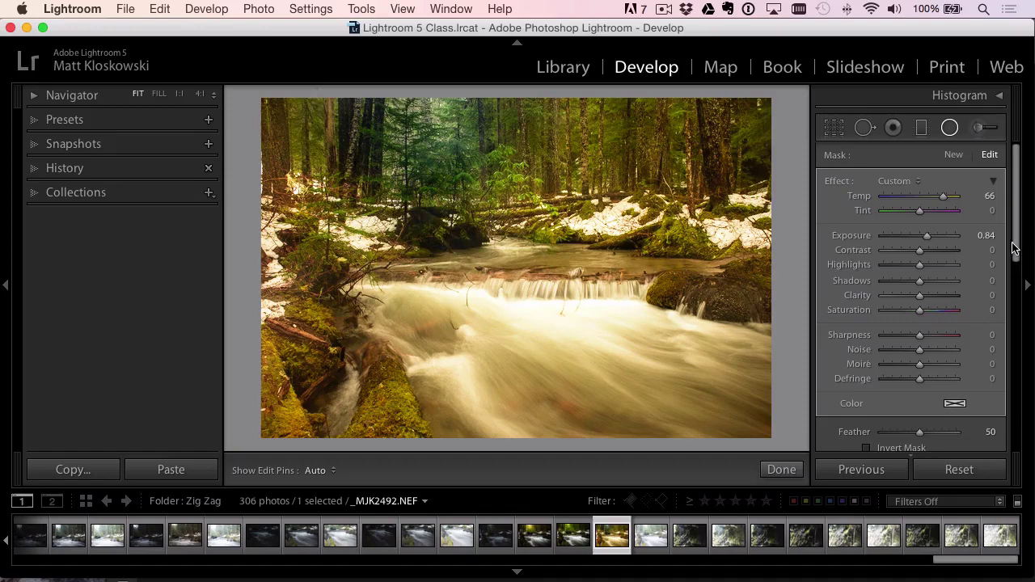
scroll(1012, 244, "down", 4)
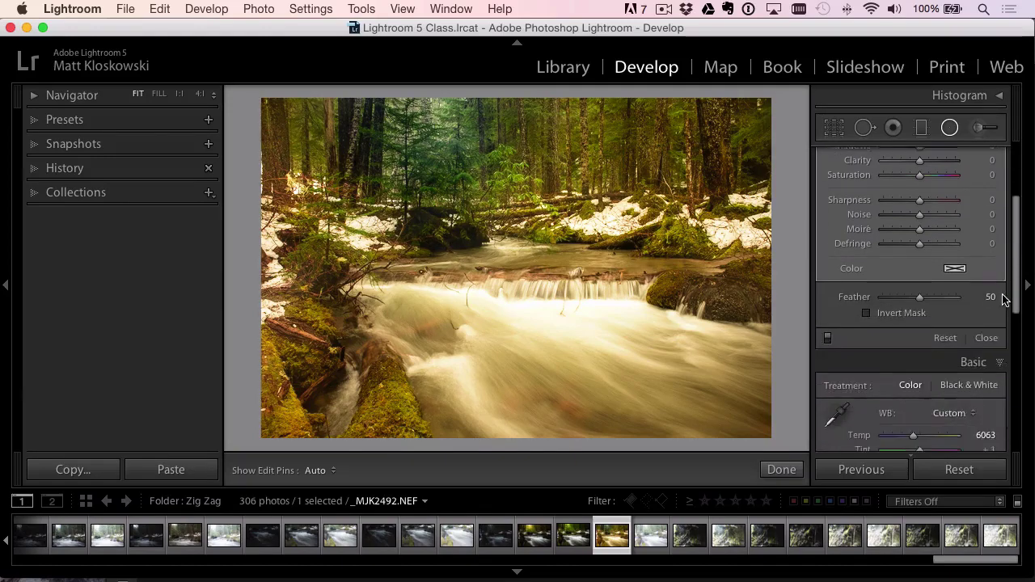
Invert the radial mask so only the inside is affected, and reshape the ellipse over the trees
left_click(867, 316)
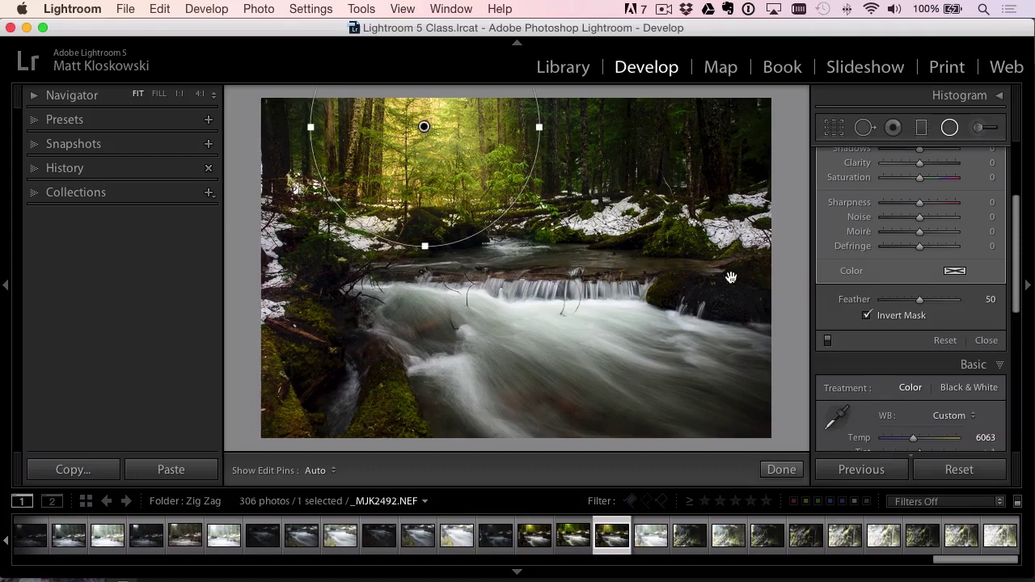
left_click(867, 315)
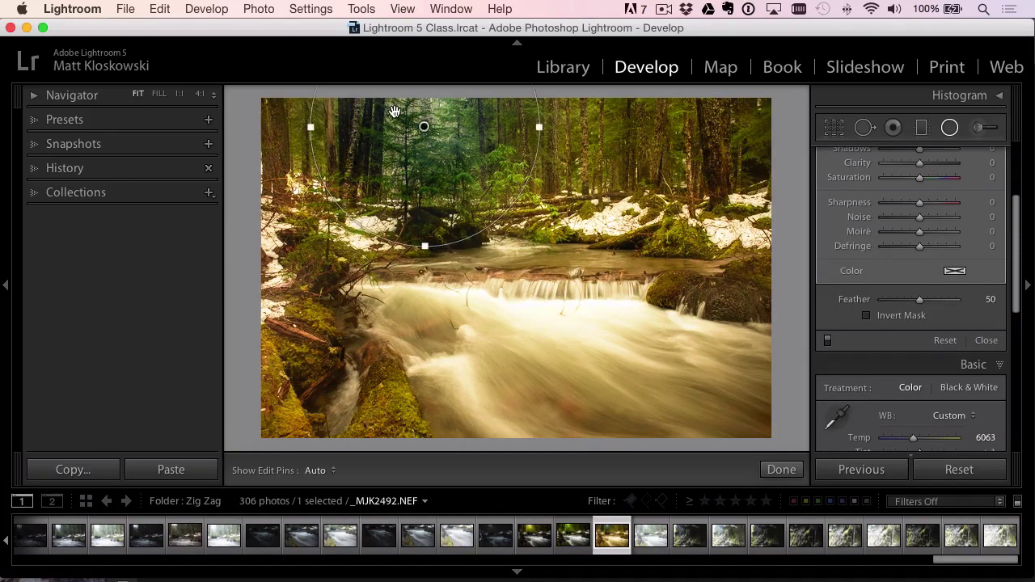
mouse_move(424, 127)
left_mouse_down()
mouse_move(438, 184)
mouse_move(426, 144)
left_mouse_up()
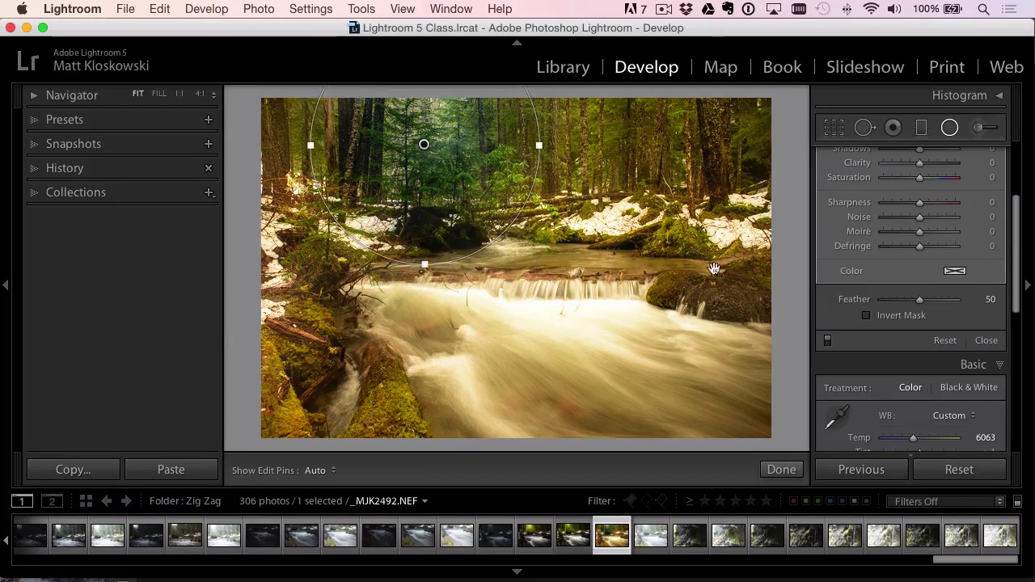
left_click(868, 315)
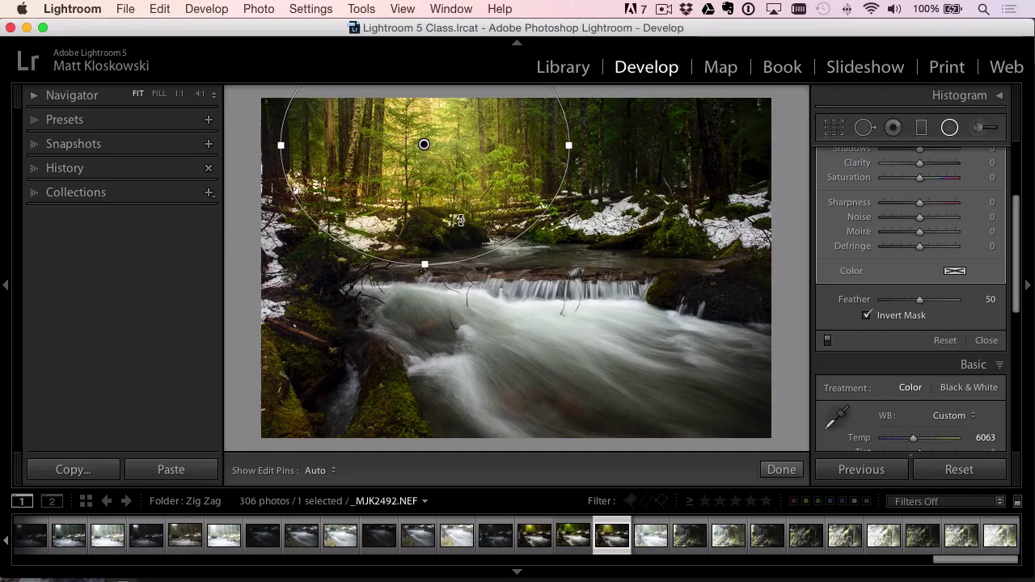
left_click_drag(426, 261, 431, 281)
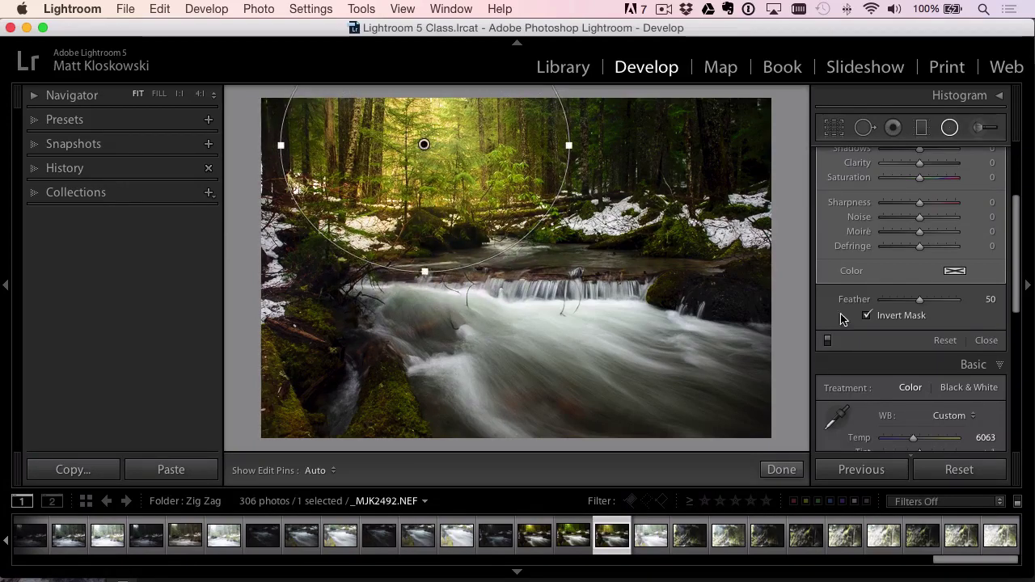
Soften the radial feather to 66, ease exposure to 0.48, and toggle the filter to compare
left_click_drag(896, 300, 931, 301)
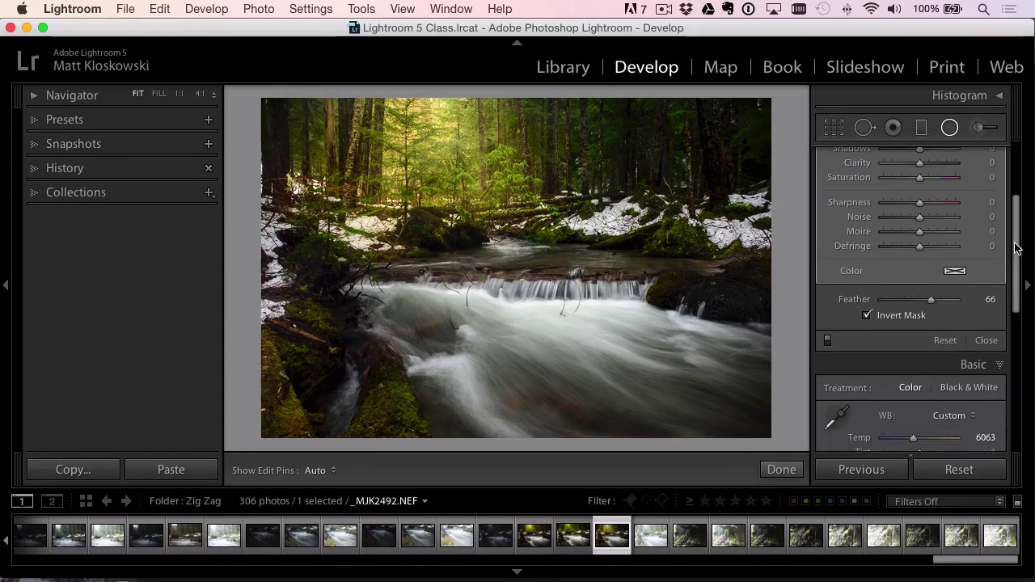
scroll(1016, 249, "up", 5)
left_click_drag(946, 235, 922, 237)
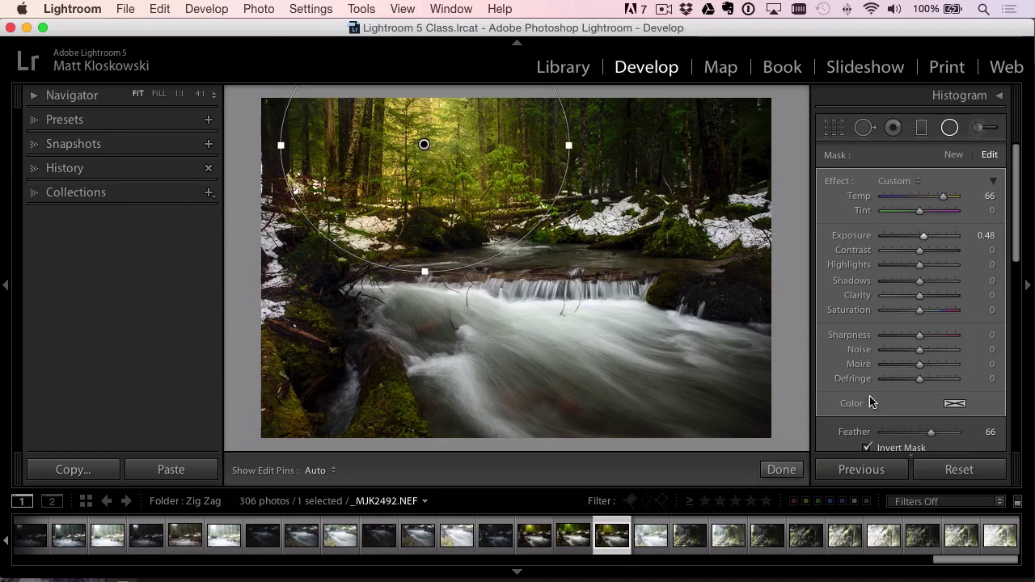
scroll(1013, 283, "down", 3)
scroll(1009, 308, "down", 3)
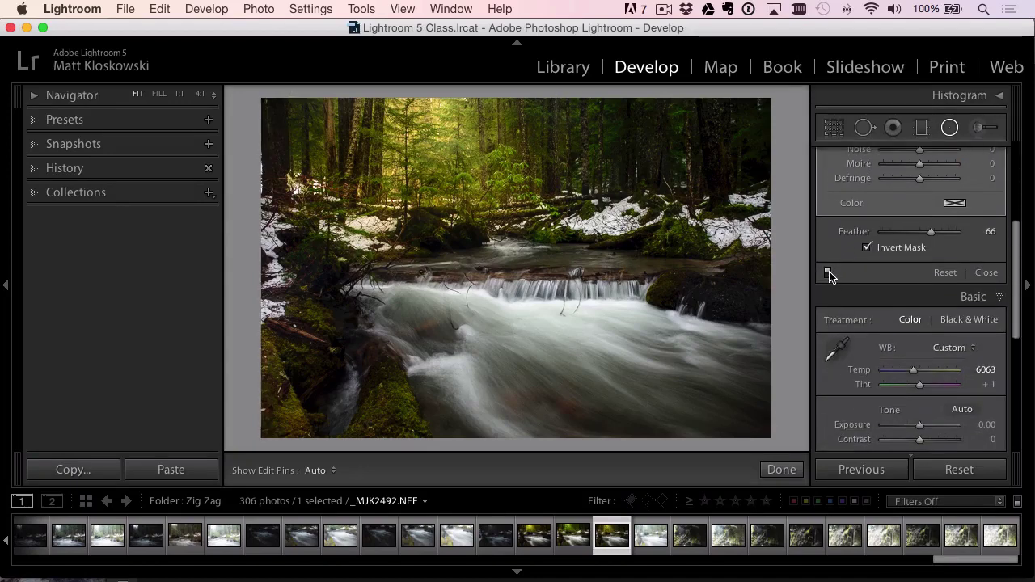
left_click(828, 273)
left_click(828, 273)
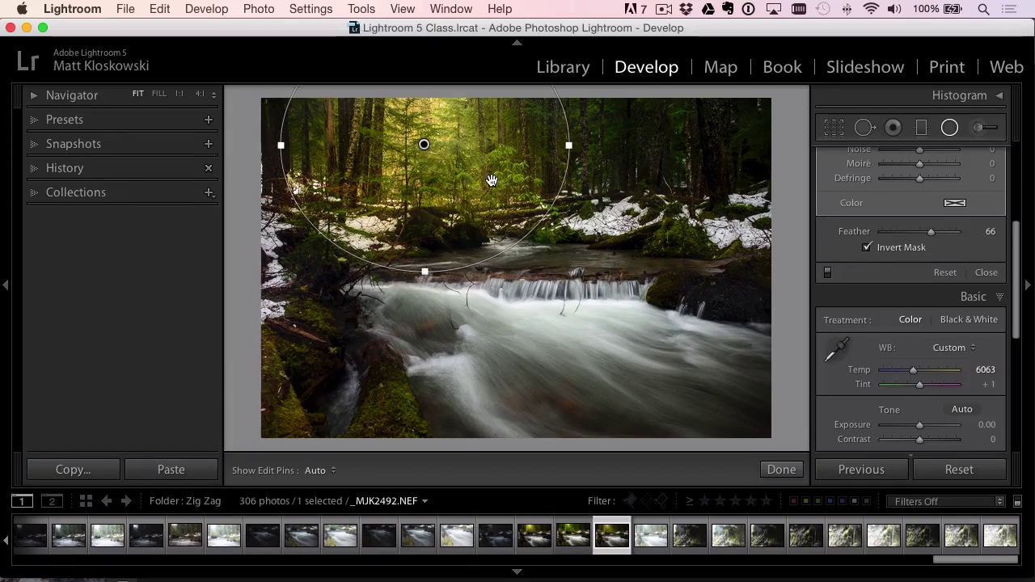
Open _MJK2492.NEF from Finder in Photoshop's Camera Raw
key("super+Tab")
key("super+shift+Tab")
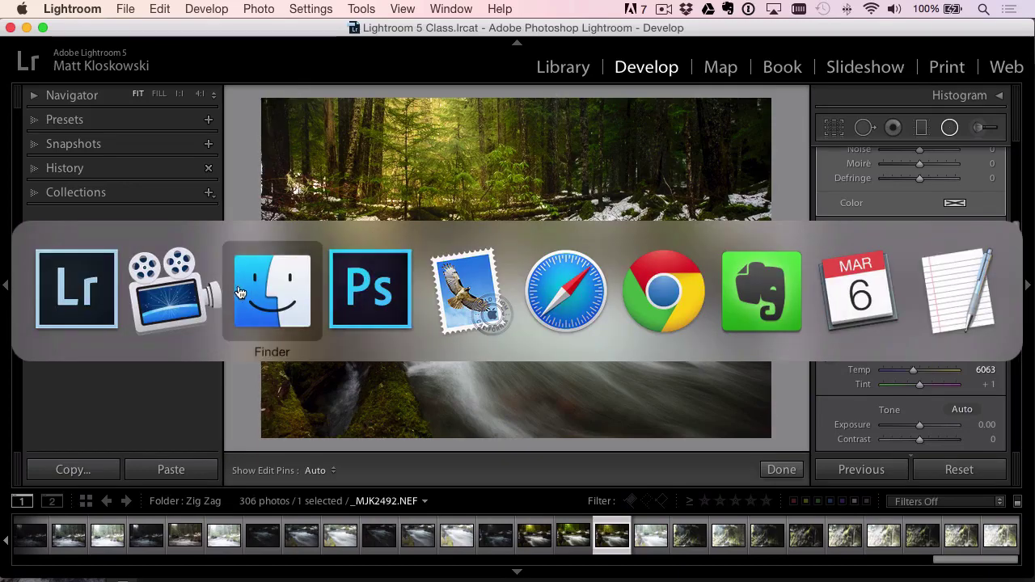
left_click_drag(485, 407, 435, 572)
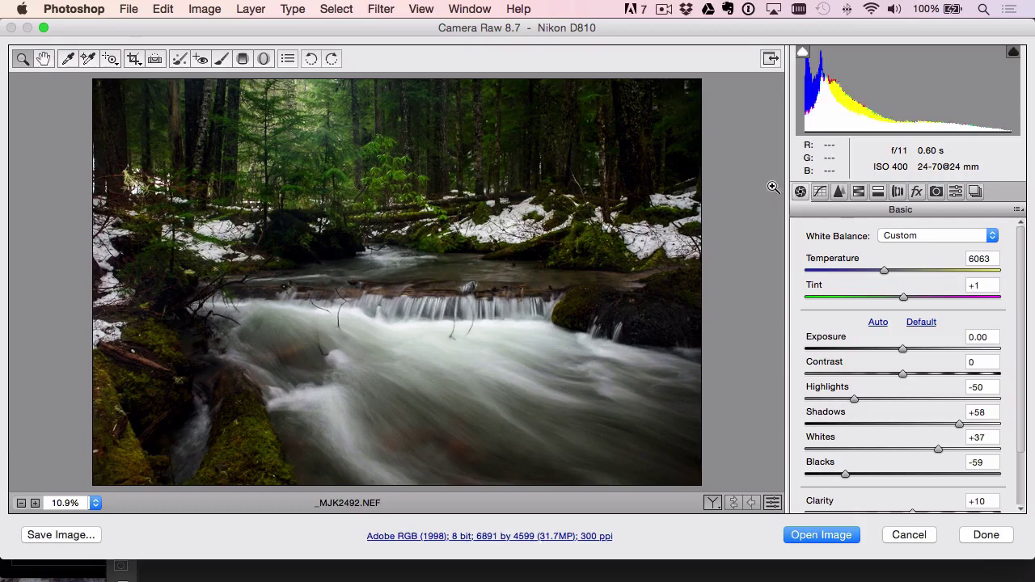
Paint a warm brush stroke on the upper-left trees: Temperature +49, Exposure +0.50, size 35
left_click(223, 59)
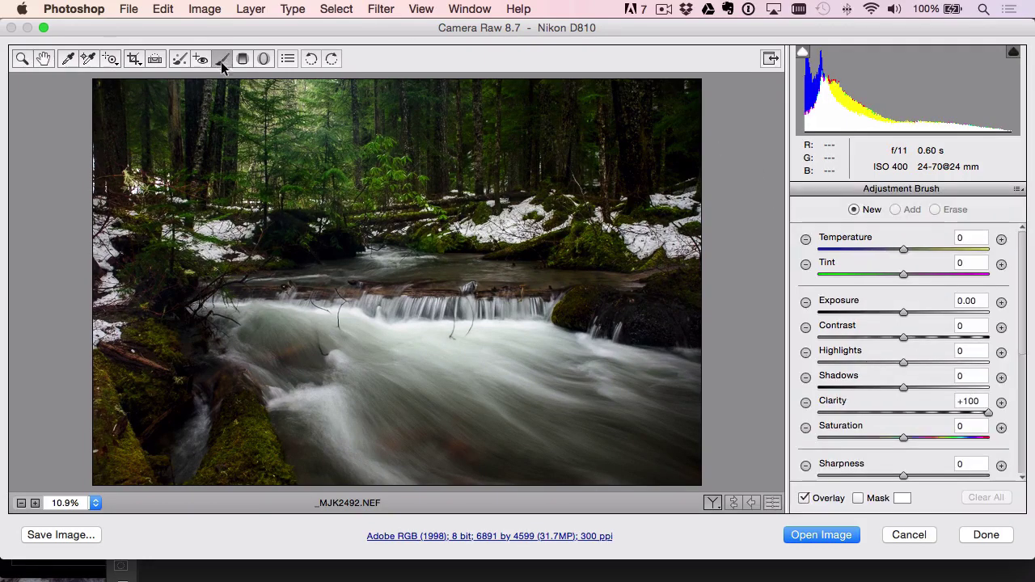
left_click_drag(909, 247, 922, 247)
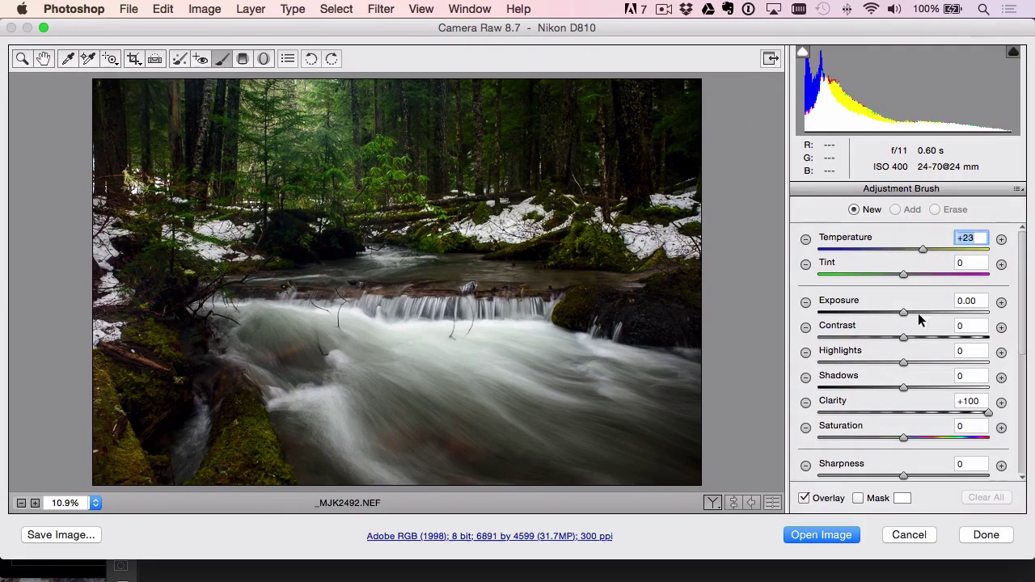
left_click(1001, 303)
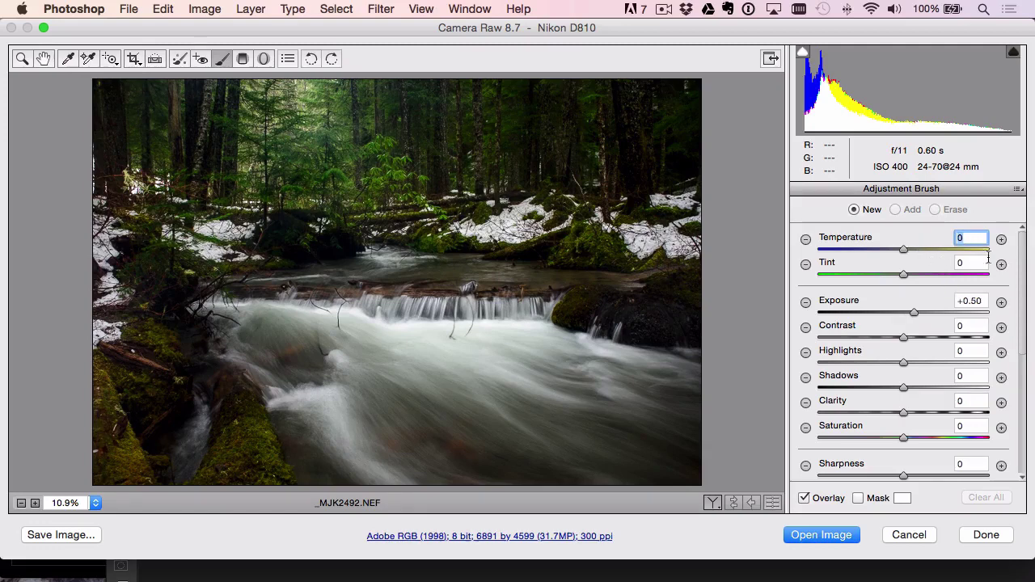
left_click_drag(944, 247, 943, 247)
mouse_move(340, 138)
left_mouse_down()
mouse_move(307, 129)
mouse_move(317, 139)
left_mouse_up()
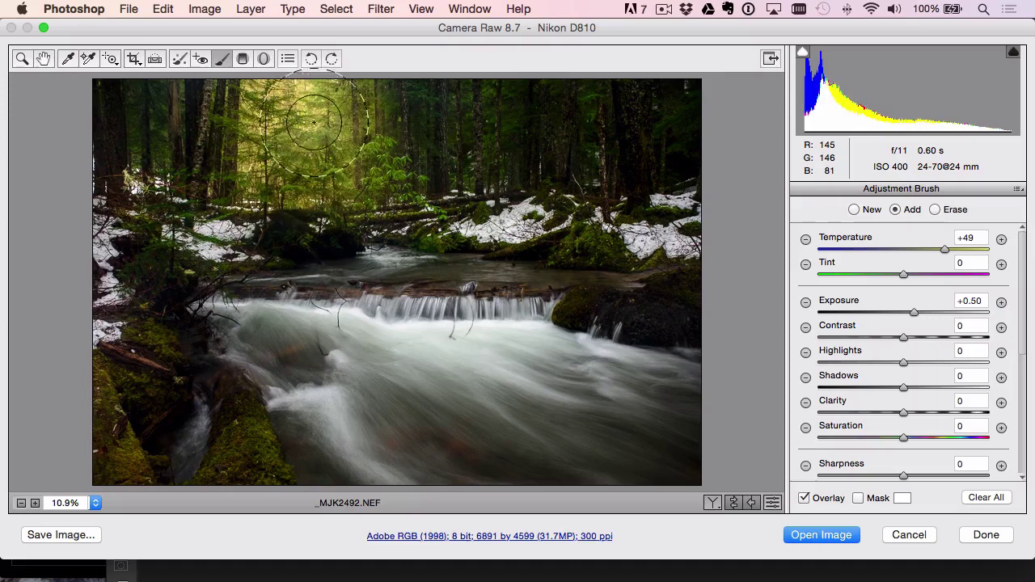
scroll(1010, 437, "down", 5)
scroll(1007, 453, "down", 3)
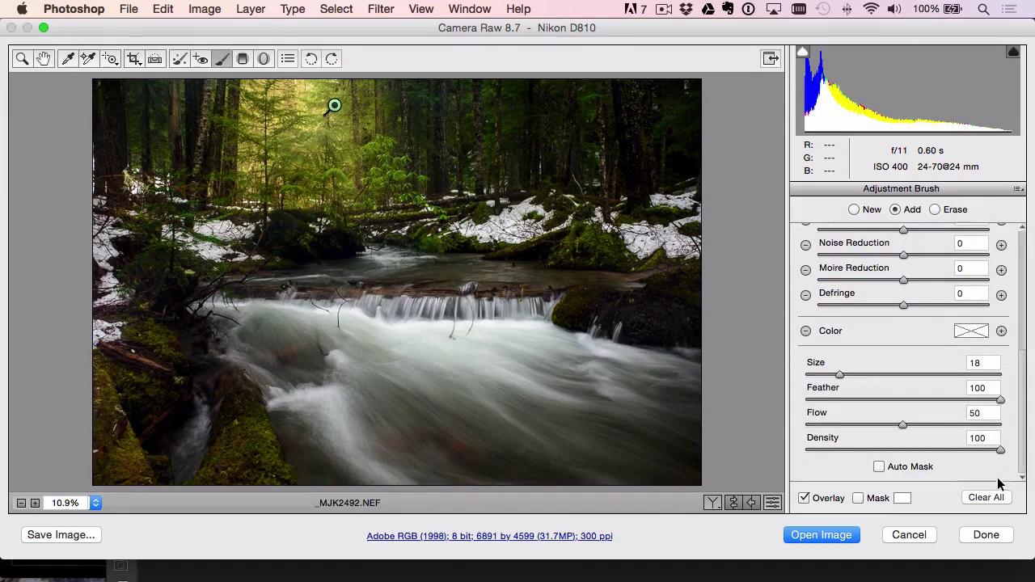
left_click_drag(848, 372, 874, 372)
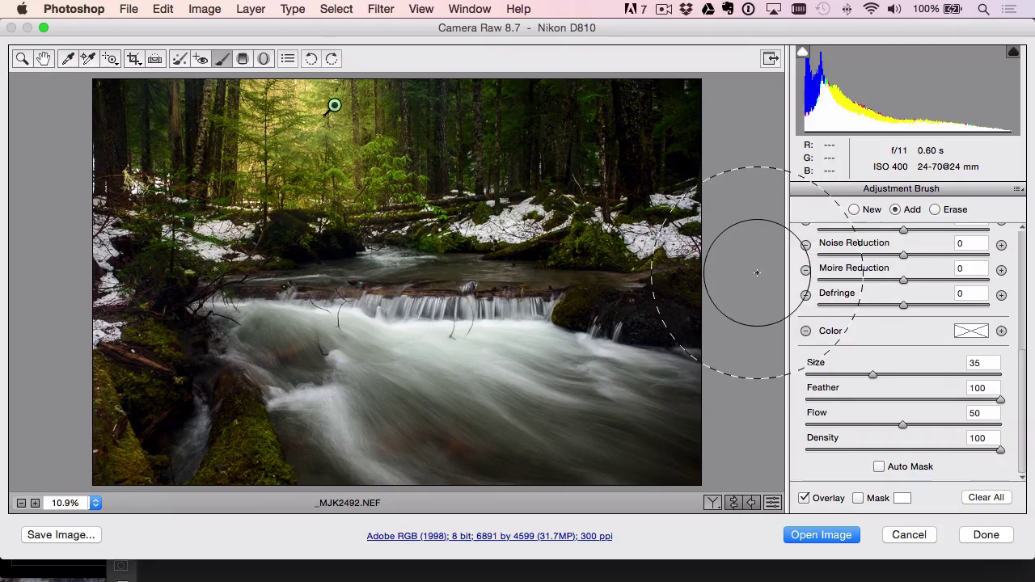
Clear the brush adjustment and draw a radial filter ellipse over the upper-left trees
left_click(977, 499)
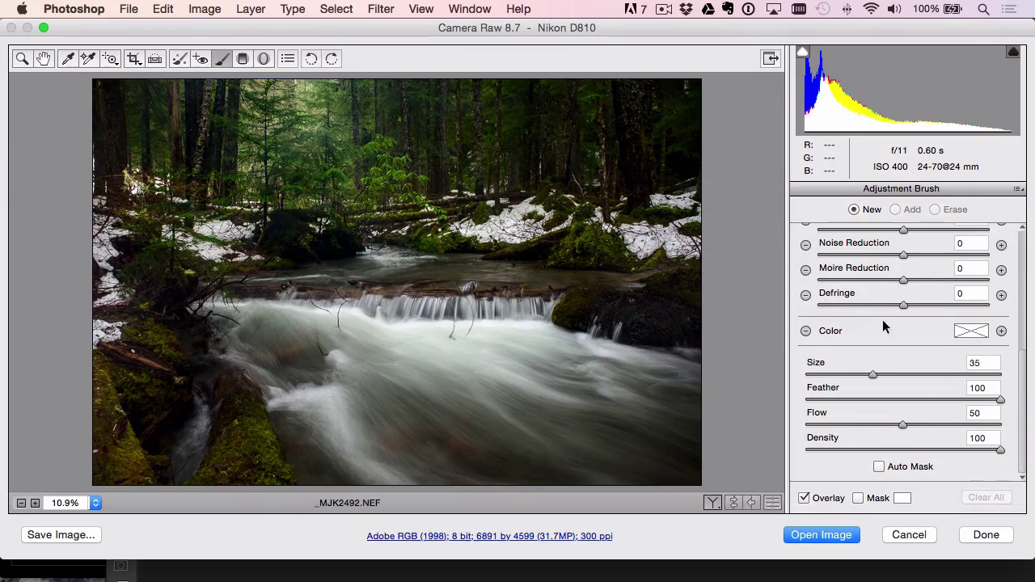
left_click(263, 58)
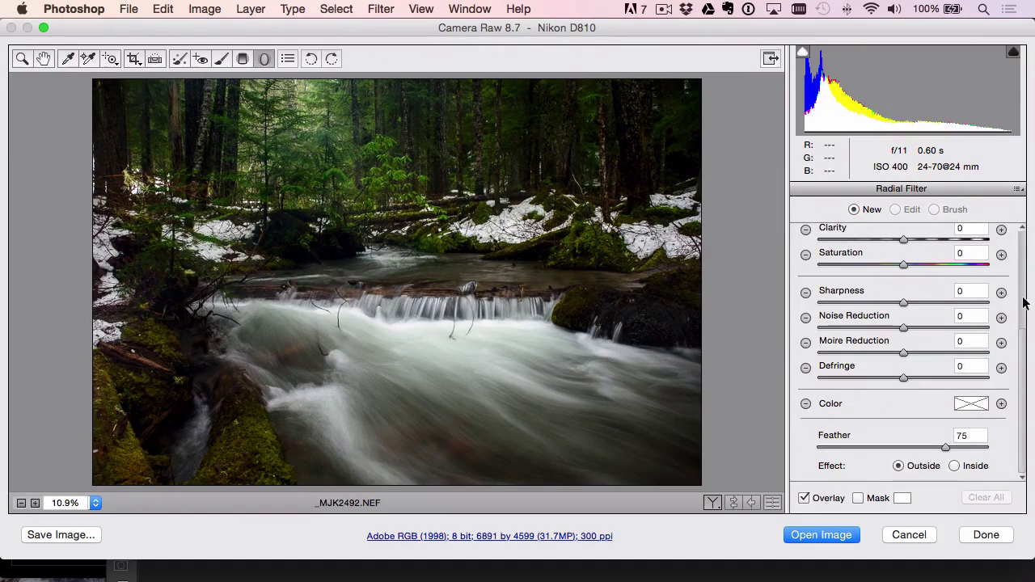
scroll(1024, 300, "up", 5)
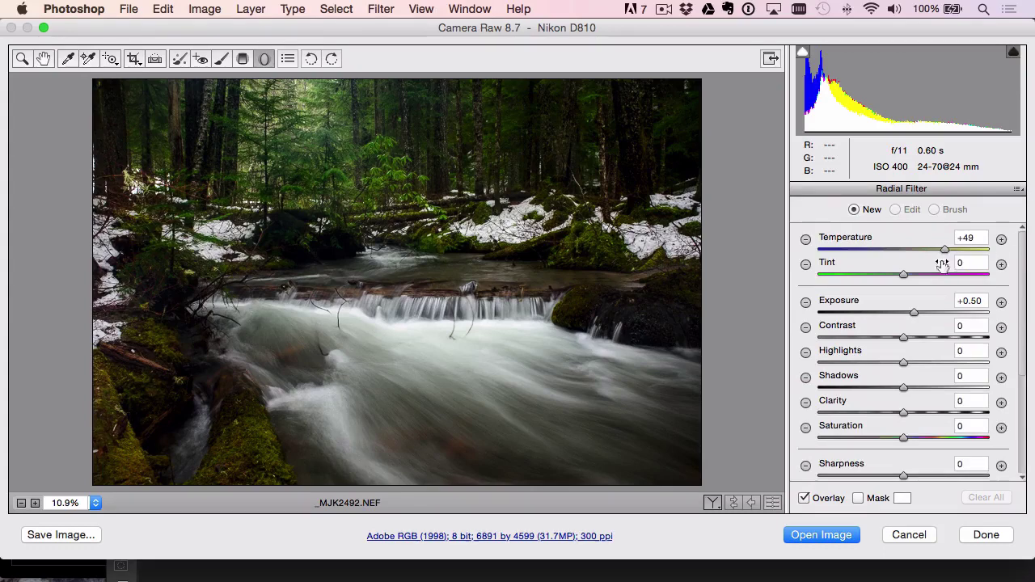
left_click_drag(301, 137, 462, 287)
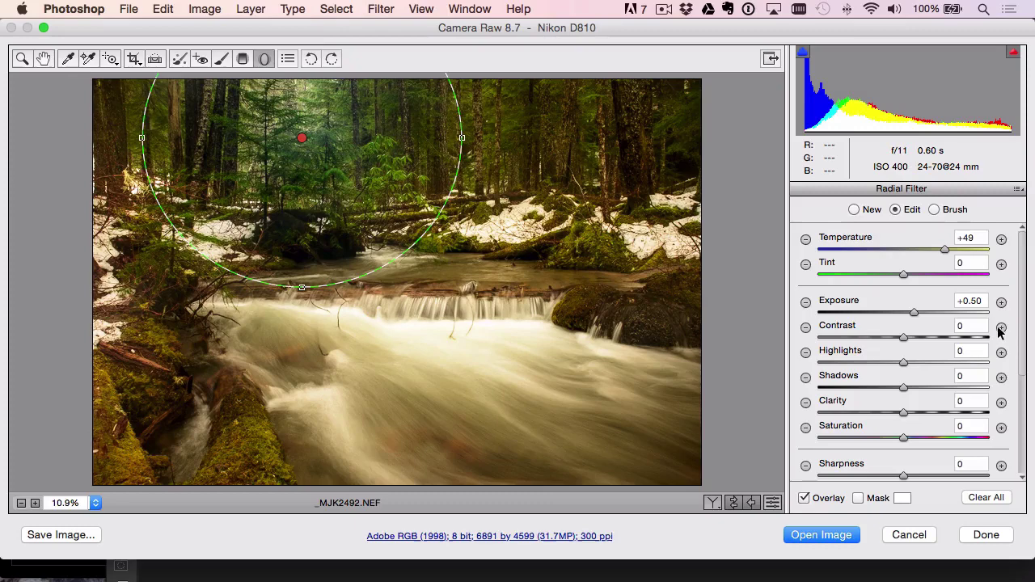
Set the radial filter to feather 75 with effect Inside, and reposition the ellipse
left_click_drag(1022, 324, 1009, 456)
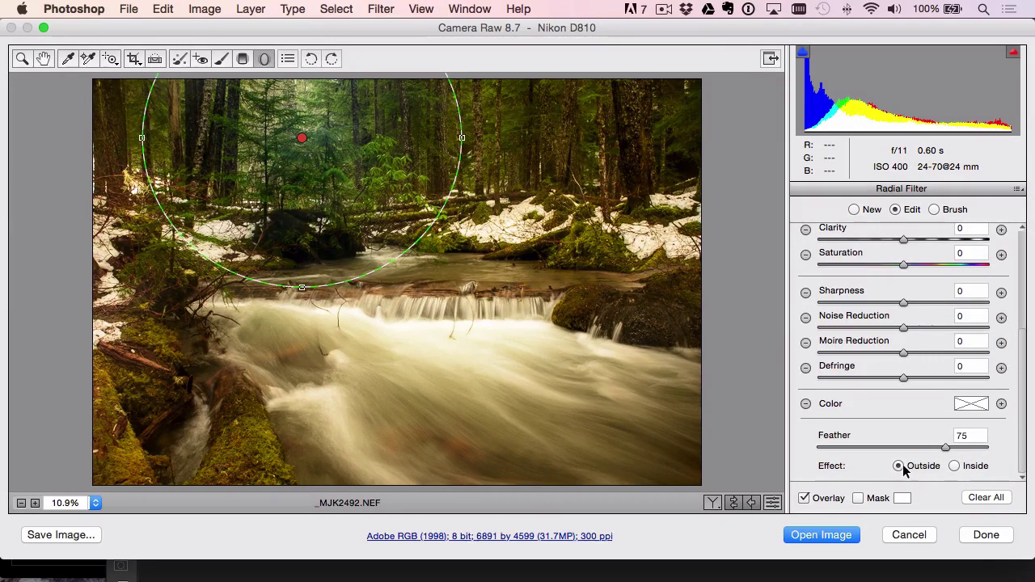
left_click(955, 467)
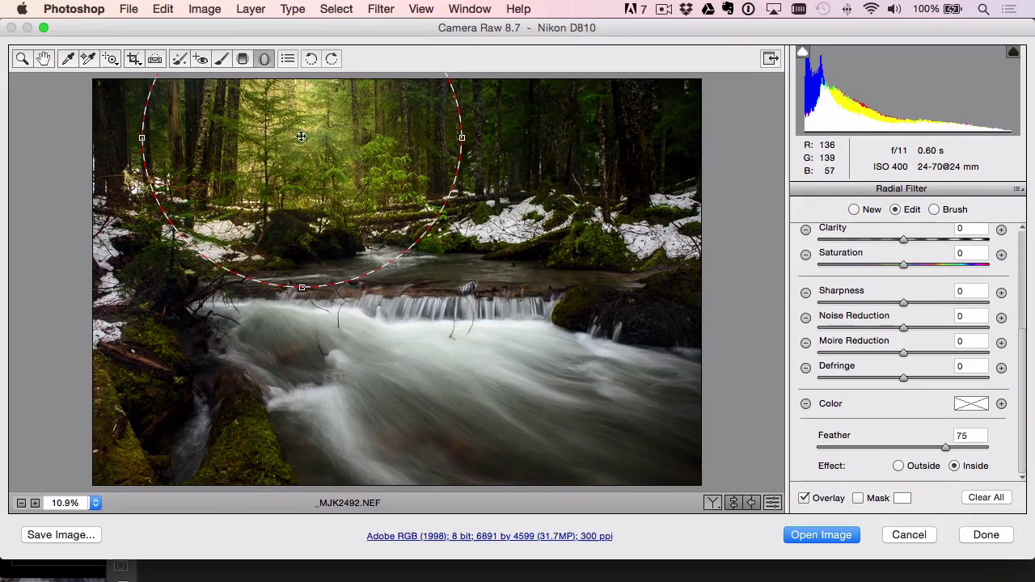
mouse_move(300, 138)
left_mouse_down()
mouse_move(589, 139)
mouse_move(628, 115)
mouse_move(599, 129)
mouse_move(241, 121)
mouse_move(304, 133)
left_mouse_up()
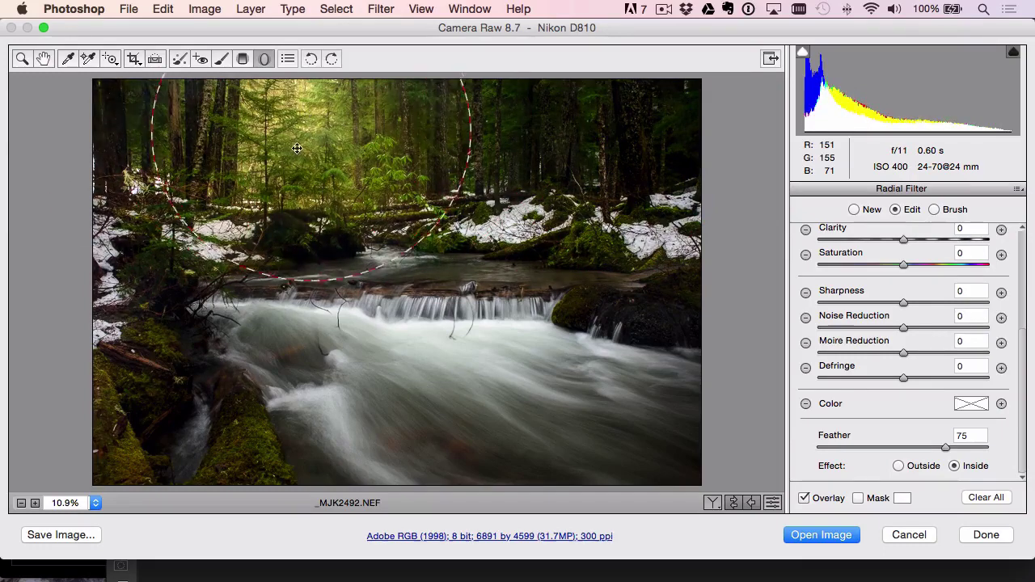